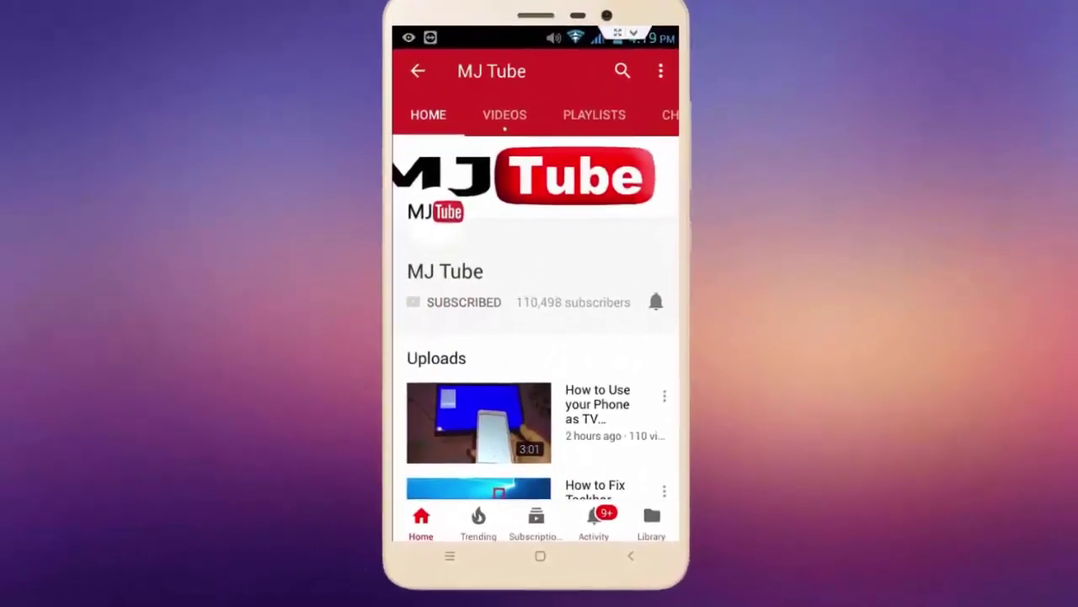
Enable all notifications for MJ Tube with the bell icon next to SUBSCRIBED
left_click(655, 301)
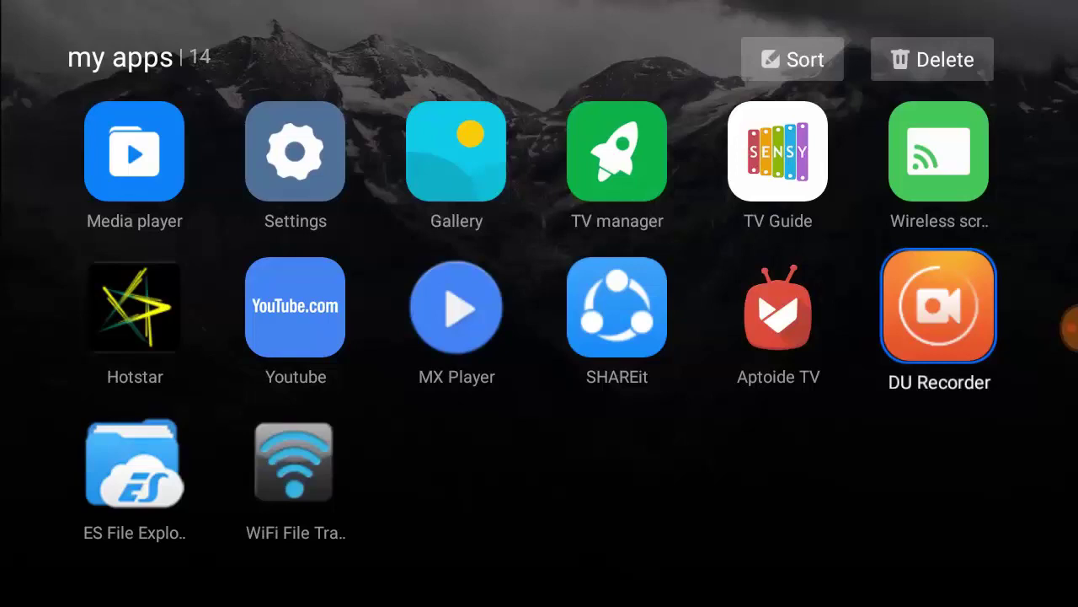
Move TV focus from ES File Explorer through Hotstar and Youtube to WiFi File Transfer Pro
left_click(134, 463)
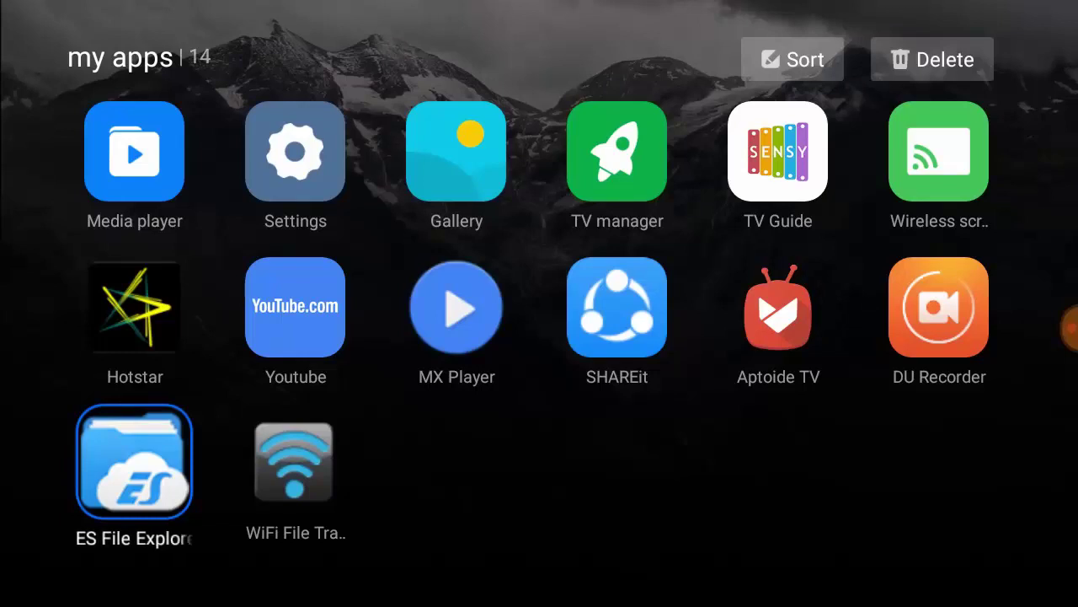
key("Up")
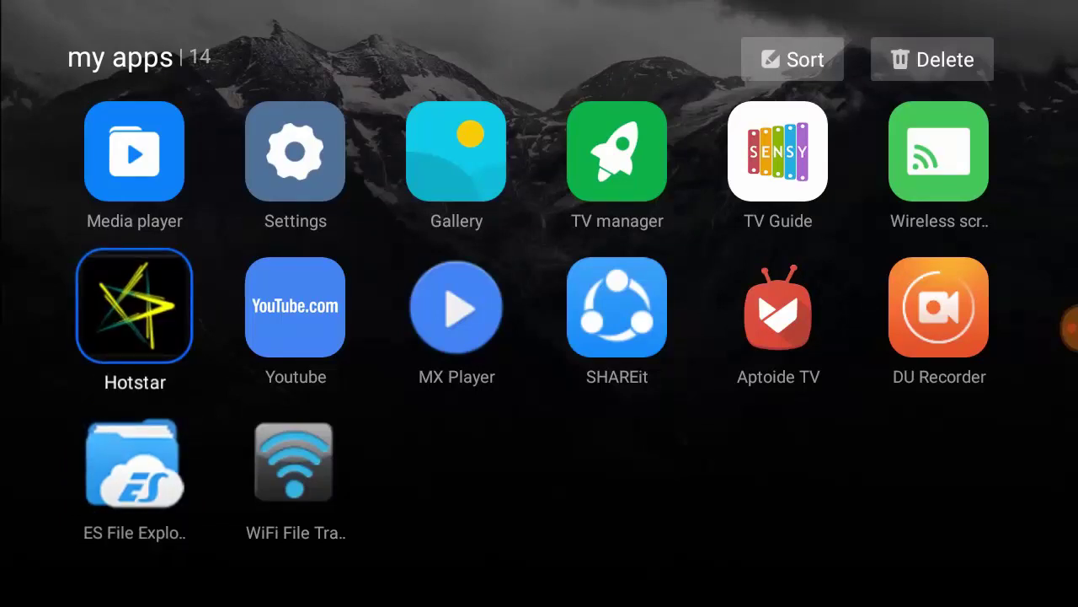
key("Right")
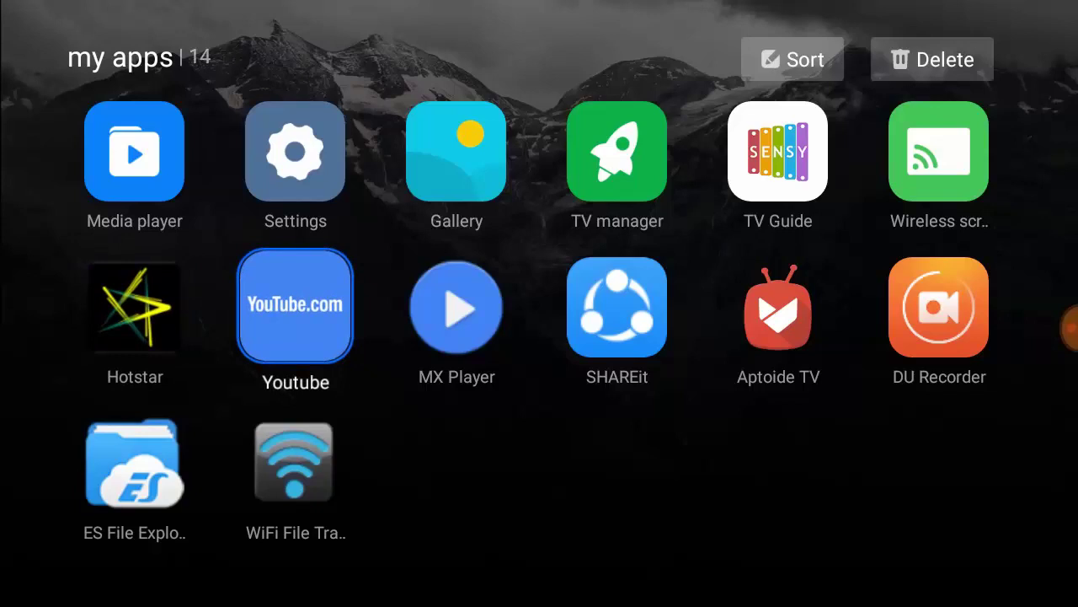
key("Down")
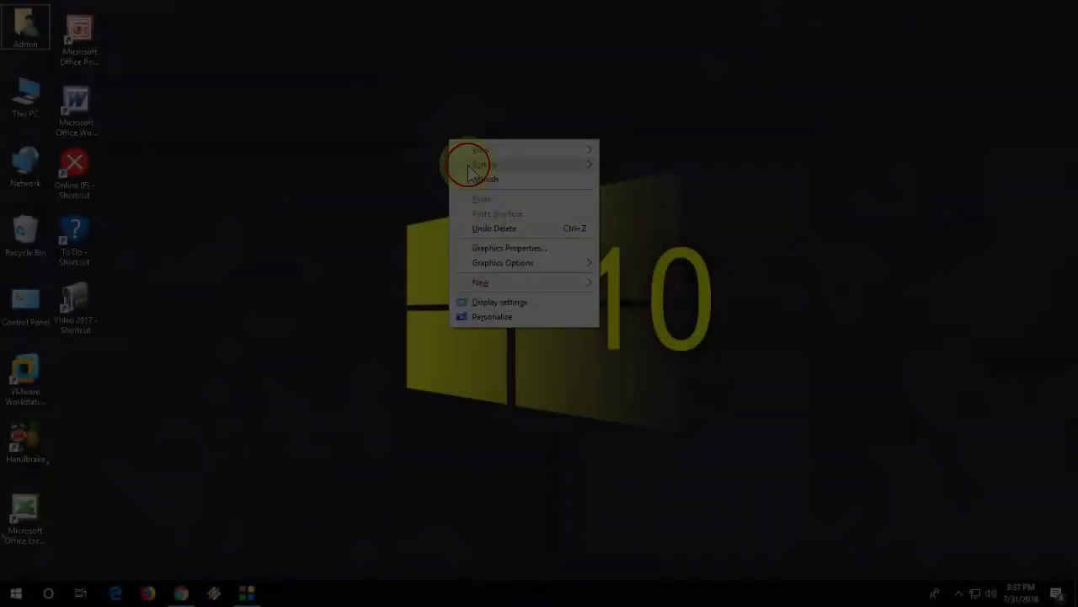
Open the first ApkHere result, WiFi File Transfer Pro 1.0.9, in a new tab and scroll its description
left_click(473, 175)
left_click(181, 594)
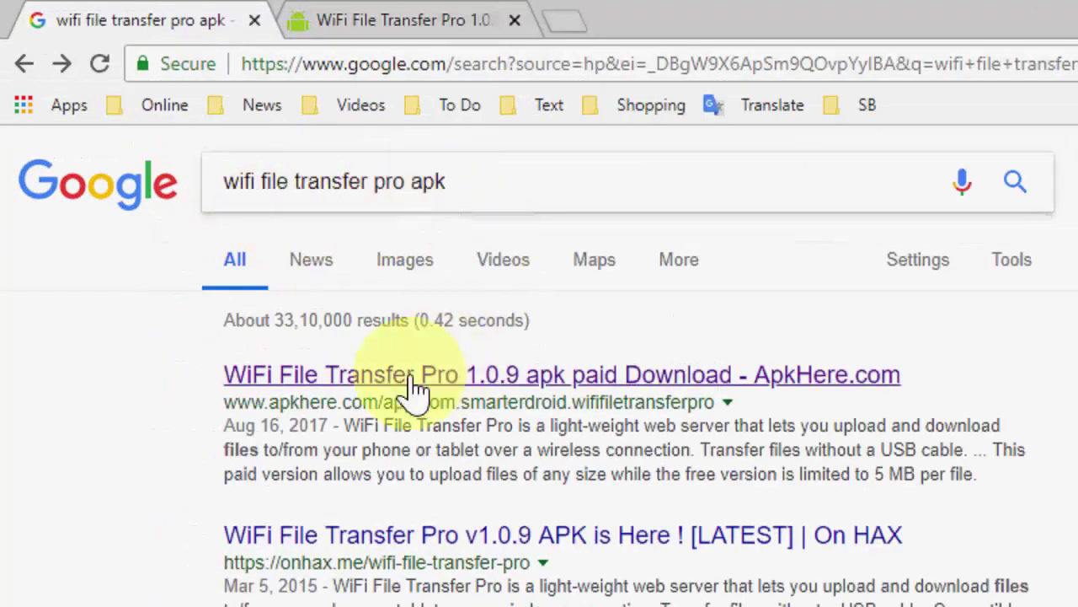
right_click(417, 386)
left_click(505, 393)
left_click(353, 18)
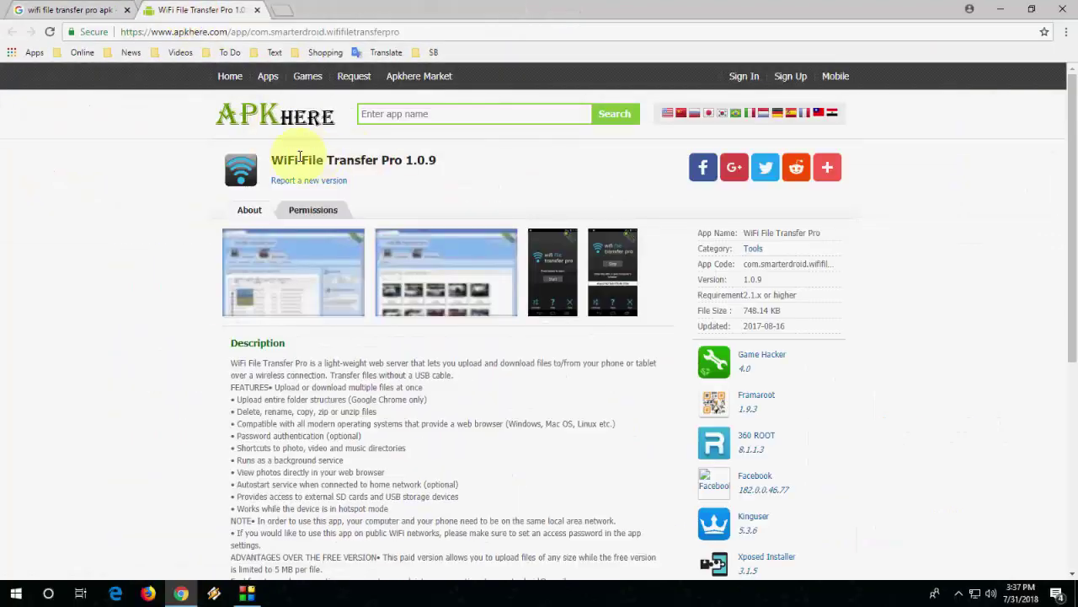
scroll(155, 225, "down", 3)
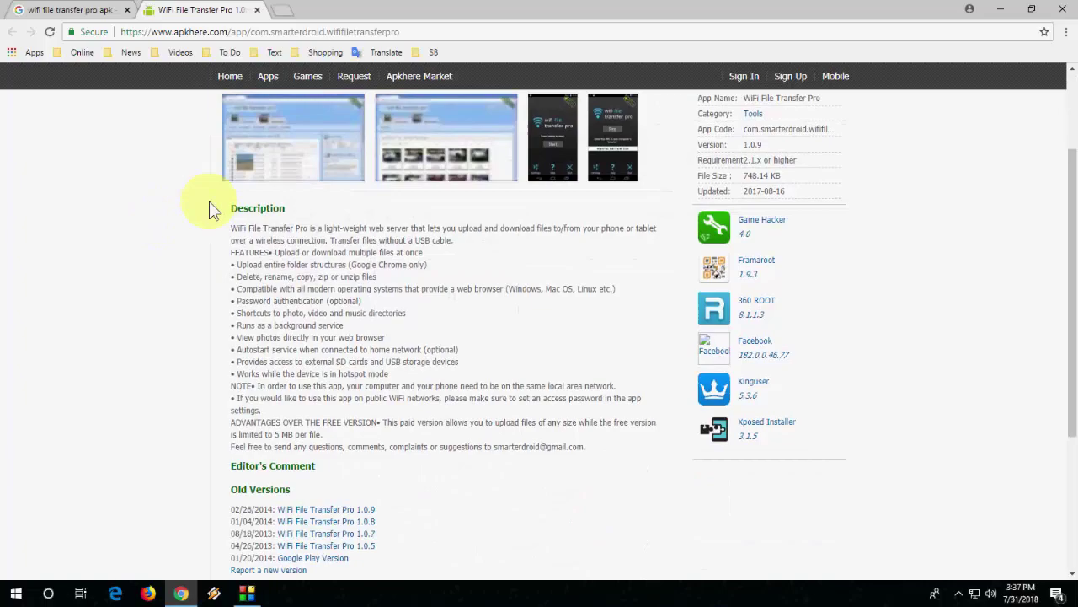
Minimize Chrome, refresh the desktop, and move TV focus onto WiFi File Transfer Pro
left_click(1000, 9)
right_click(523, 108)
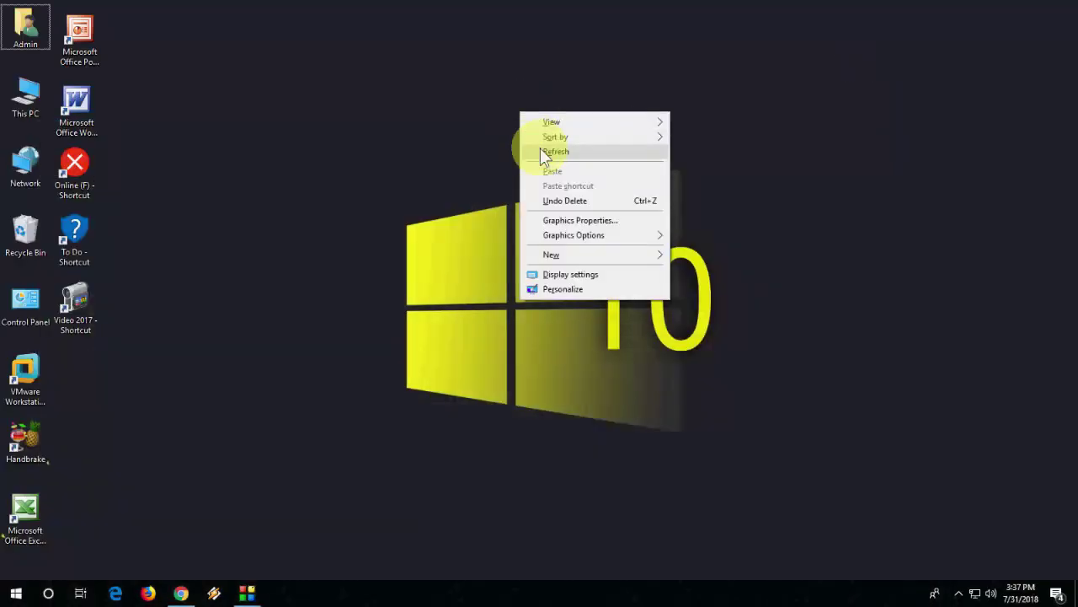
left_click(540, 149)
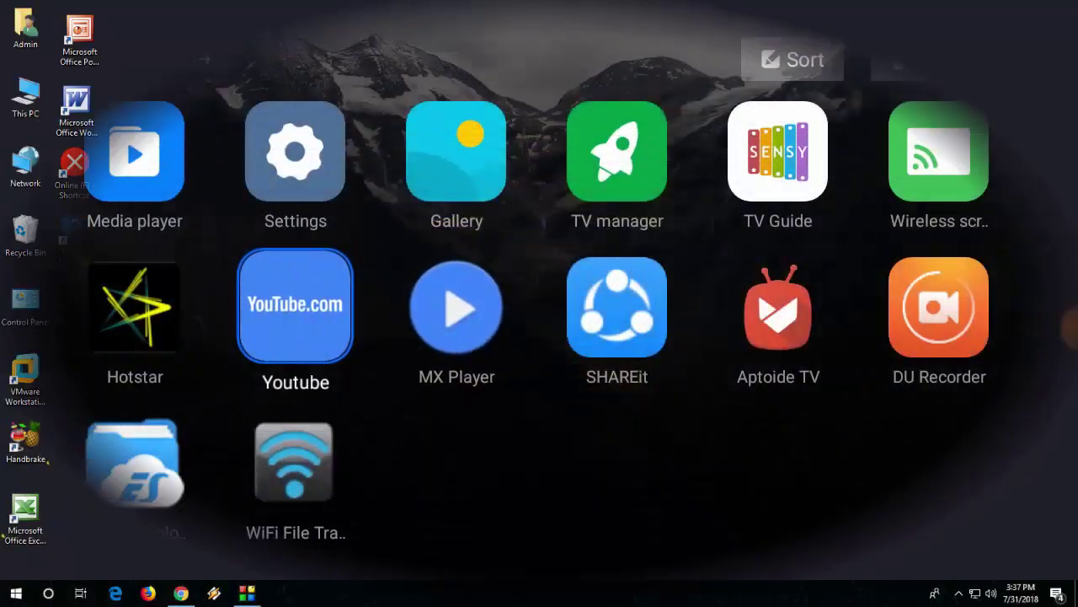
key("Down")
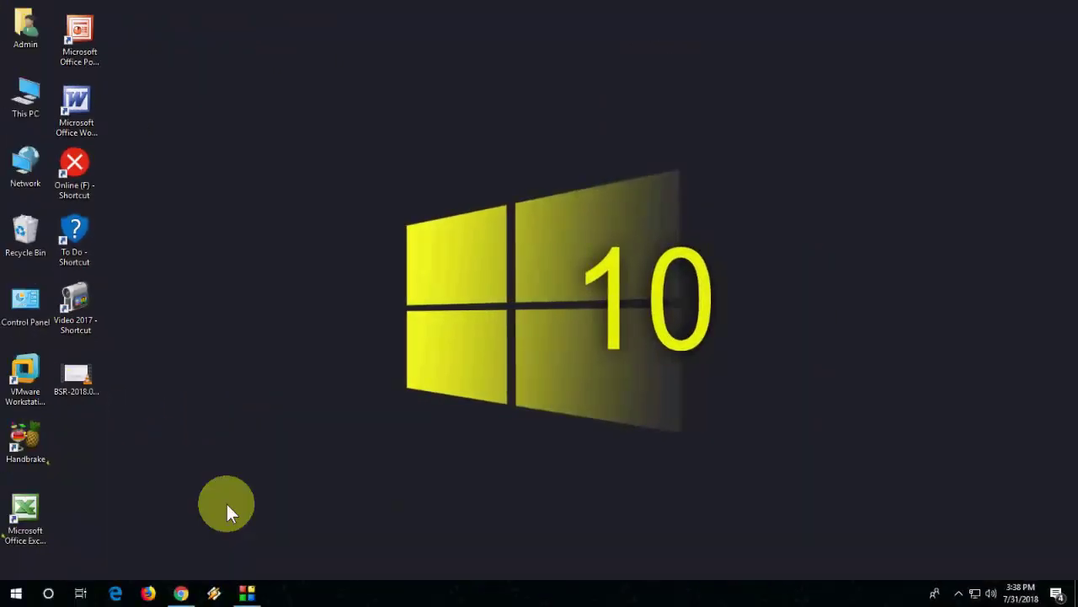
Enter 192.168.2.2:1234 in Chrome's address bar to reach the TV's file interface
left_click(181, 593)
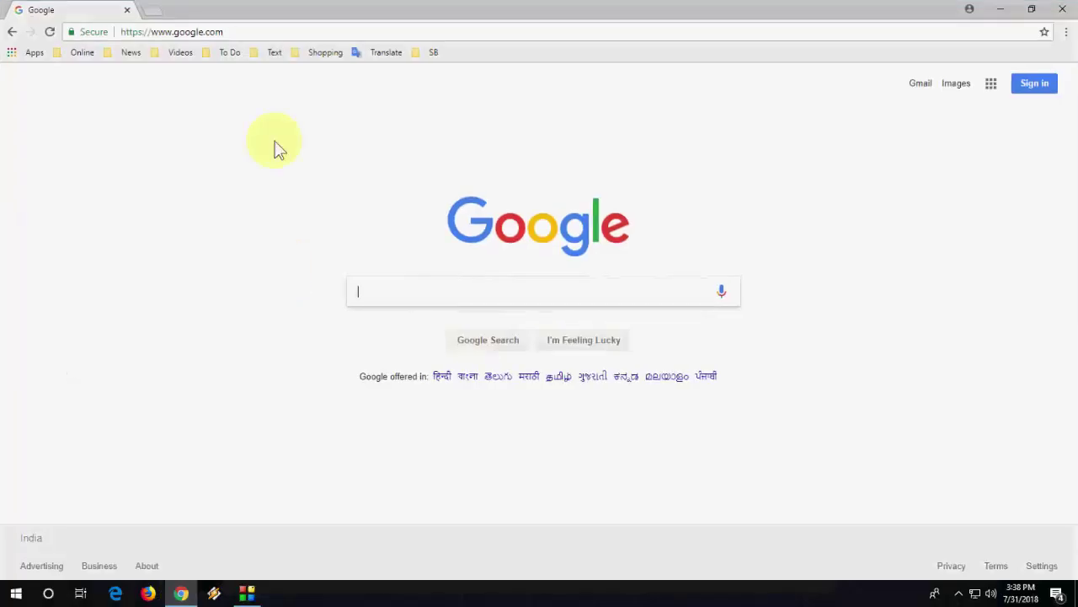
left_click(239, 31)
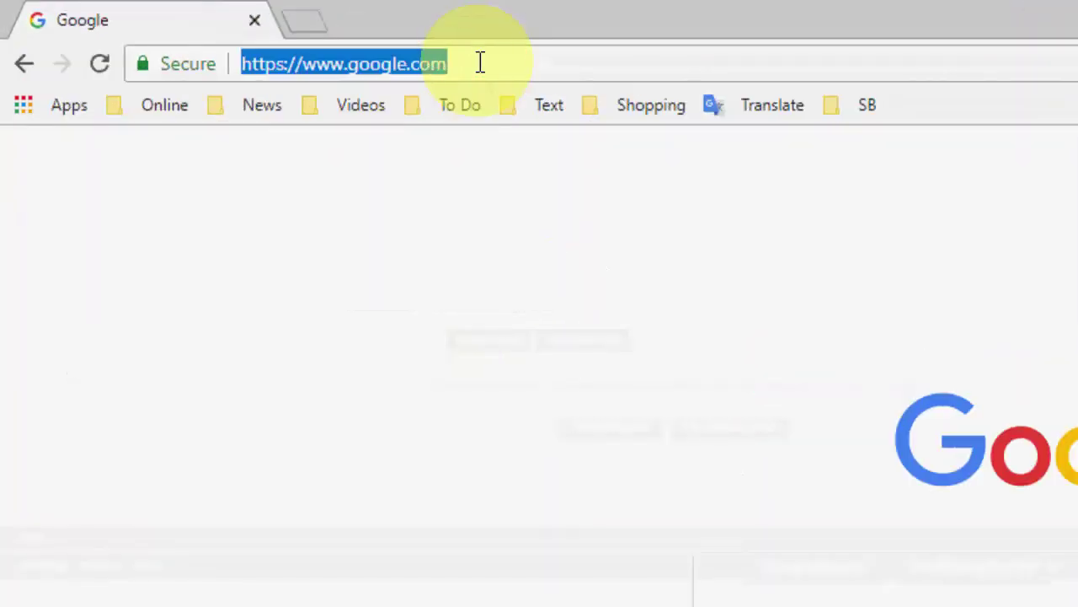
type("192.168.")
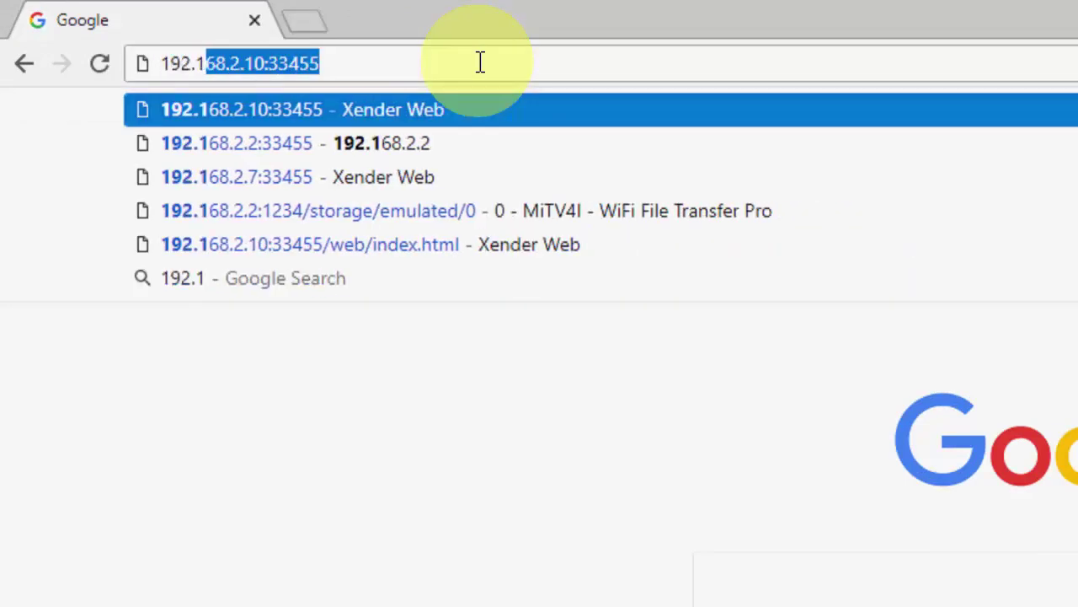
type("2.2")
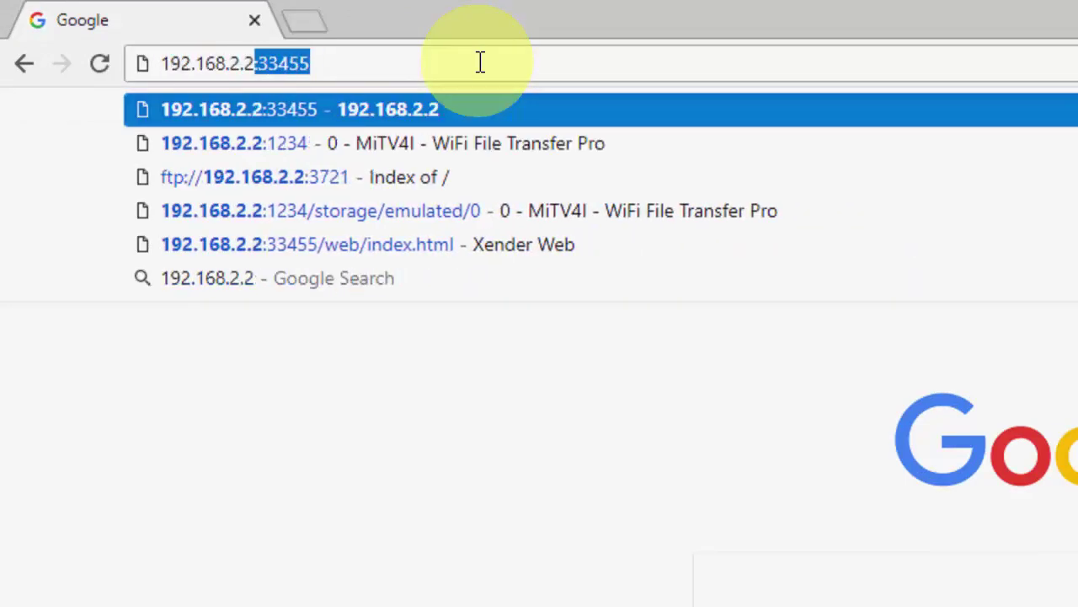
type(":")
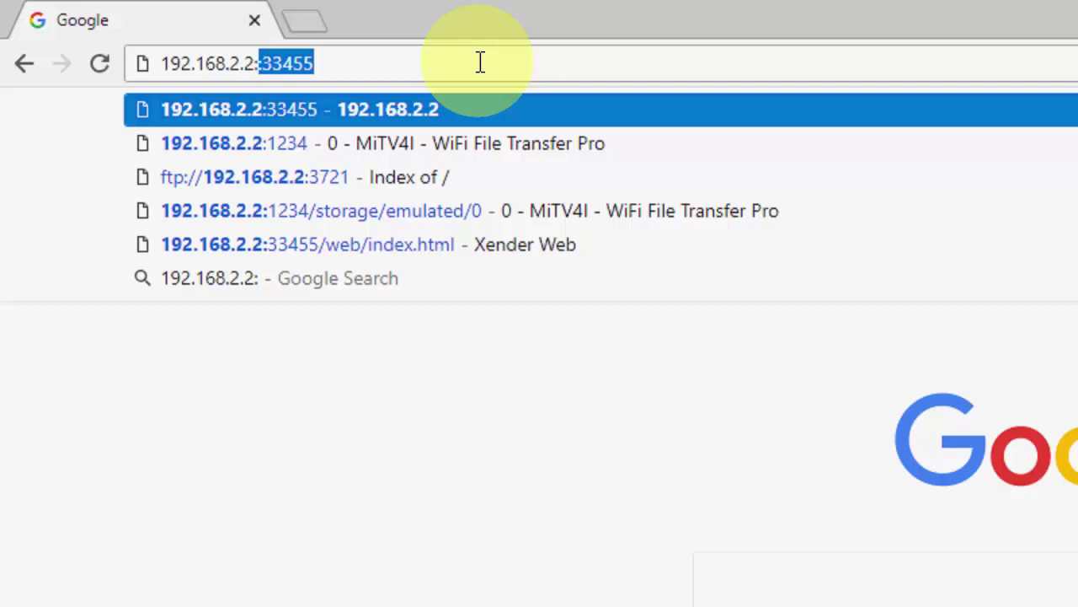
type("1234")
key("Return")
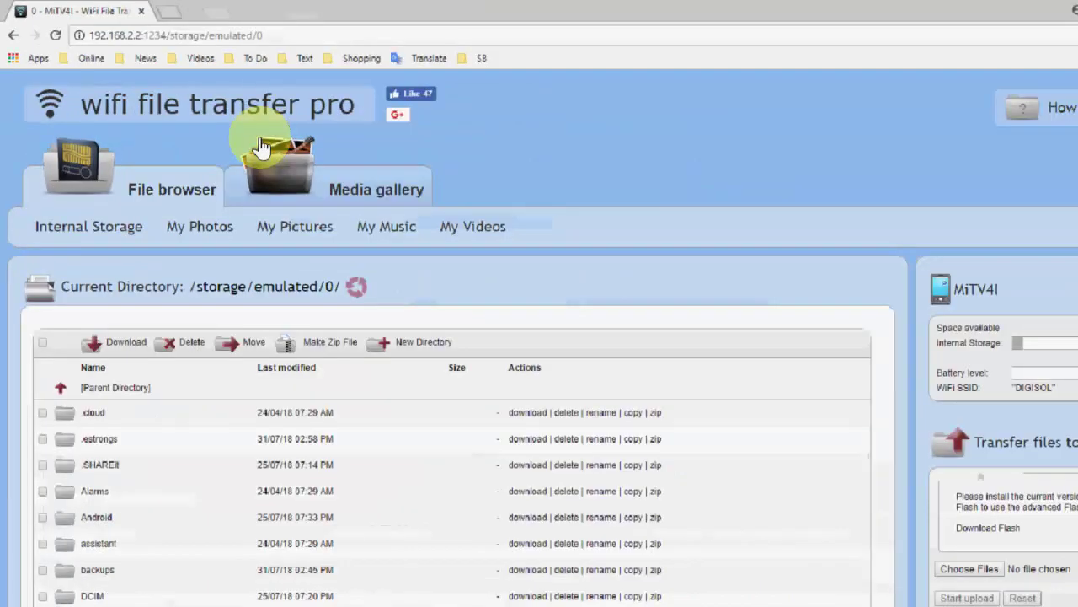
Scroll the TV's folder list and open the DCIM folder
scroll(117, 358, "down", 3)
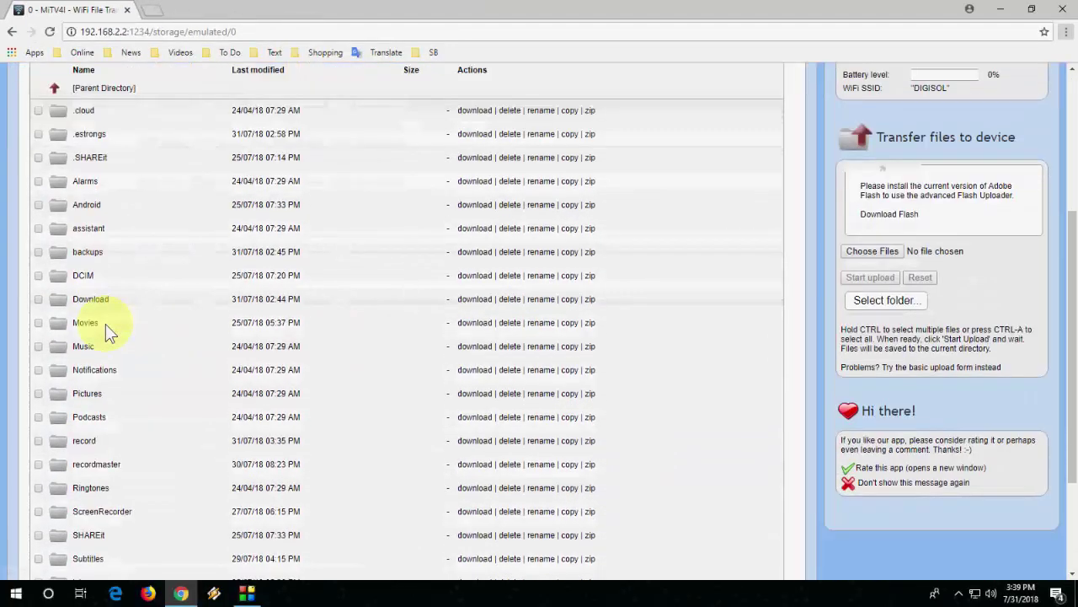
scroll(106, 323, "down", 2)
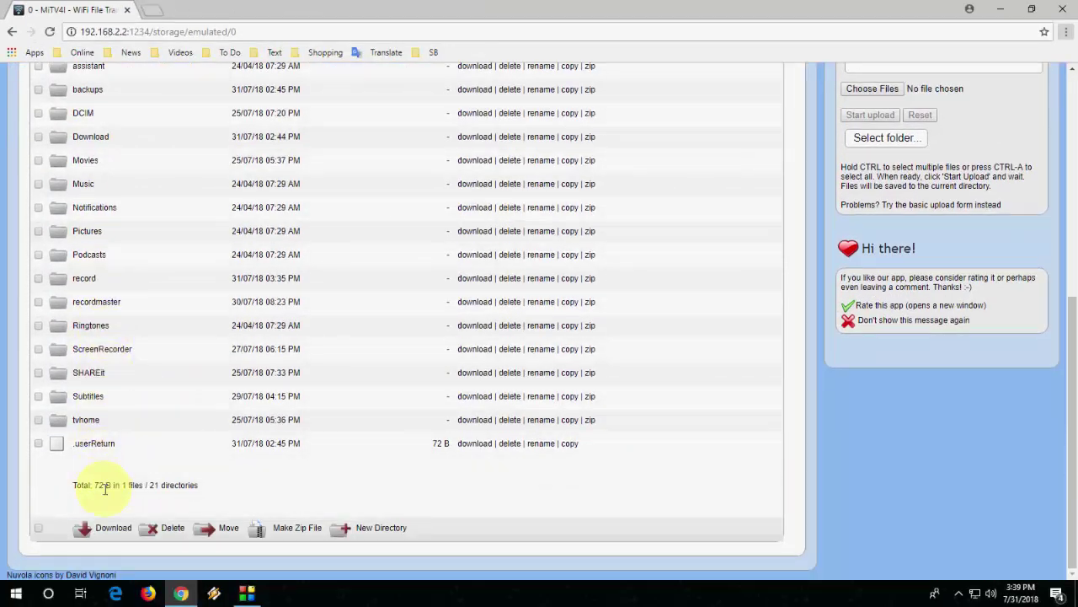
scroll(104, 489, "up", 3)
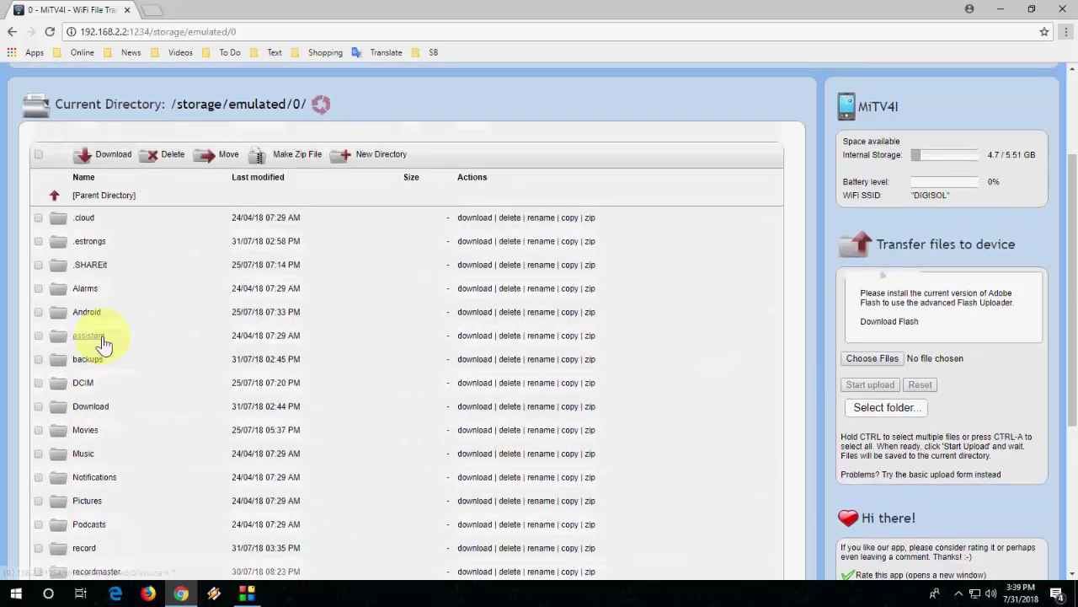
scroll(103, 345, "up", 1)
scroll(102, 345, "down", 1)
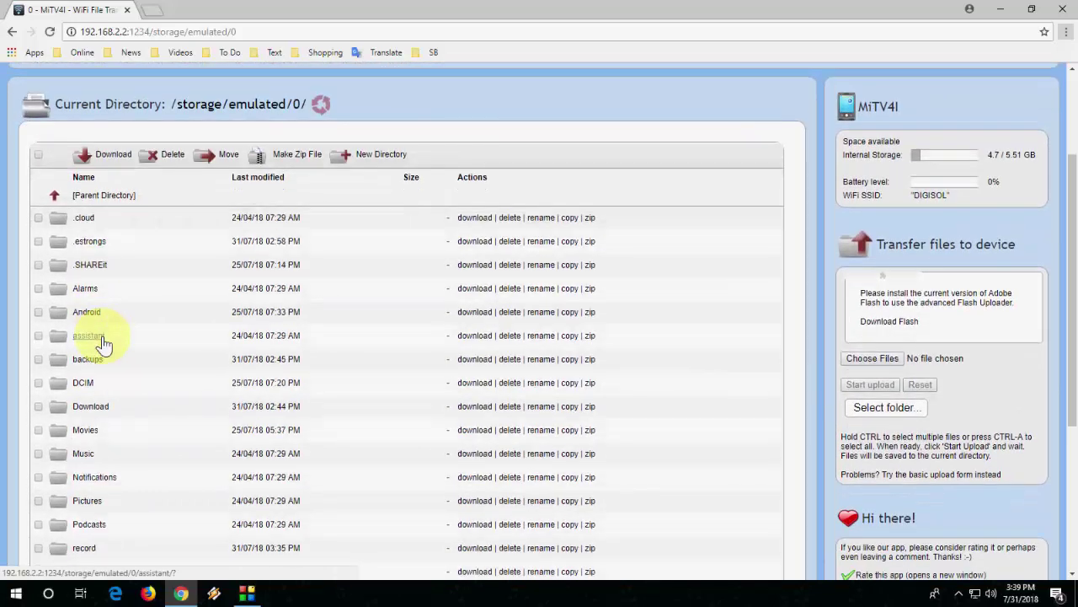
scroll(101, 344, "down", 3)
scroll(102, 344, "up", 3)
left_click(83, 383)
Download the 134 B .cfg file from DCIM and save it to the PC's Desktop
left_click(38, 394)
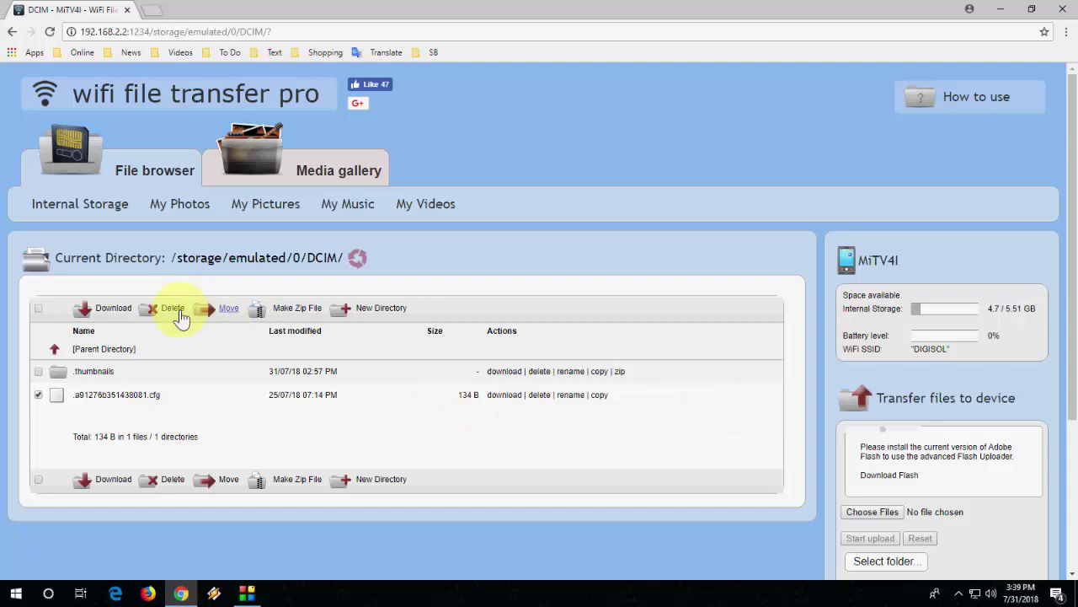
left_click(113, 309)
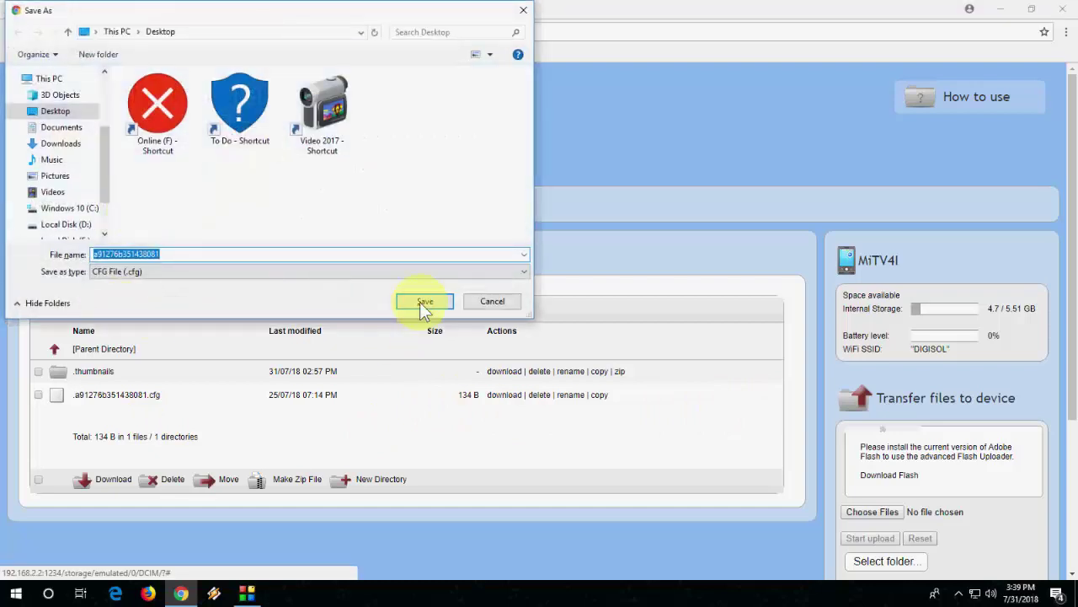
left_click(423, 301)
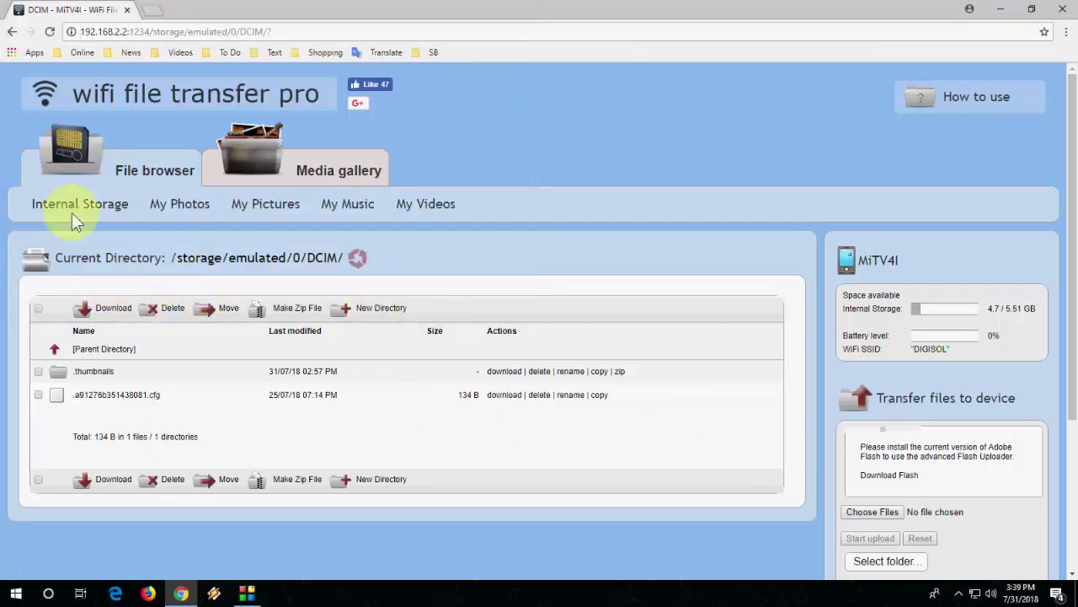
Go back to the /storage/emulated/0/ internal storage listing
left_click(11, 31)
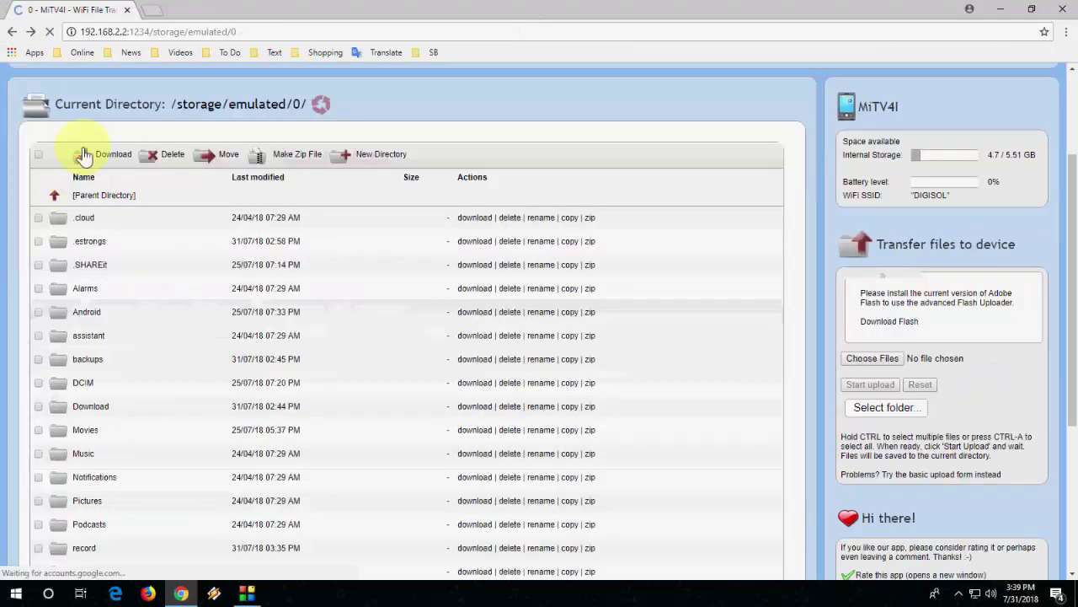
scroll(175, 193, "up", 1)
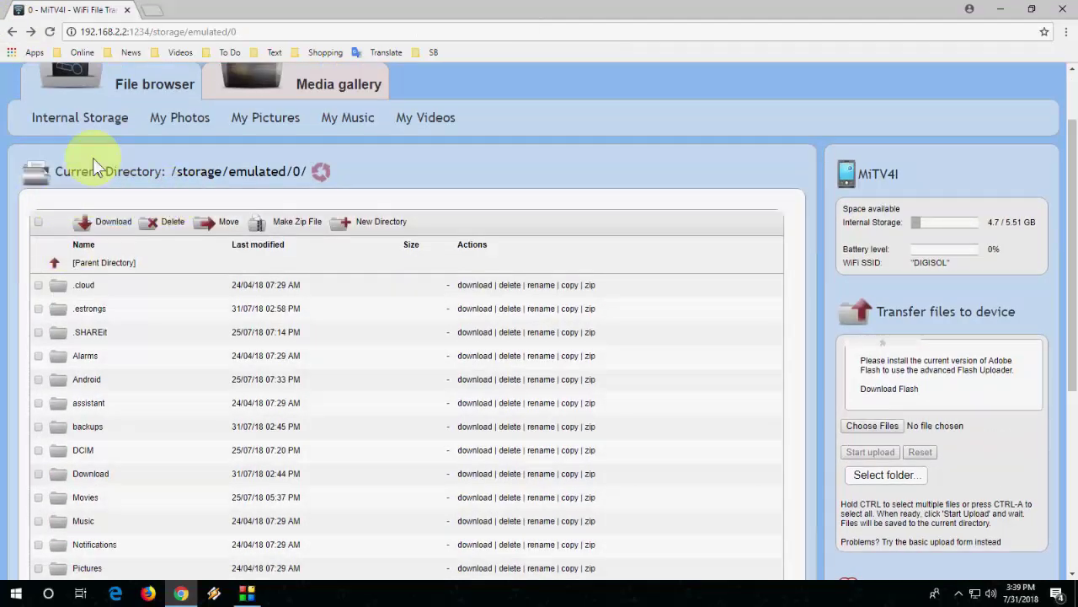
left_click(89, 120)
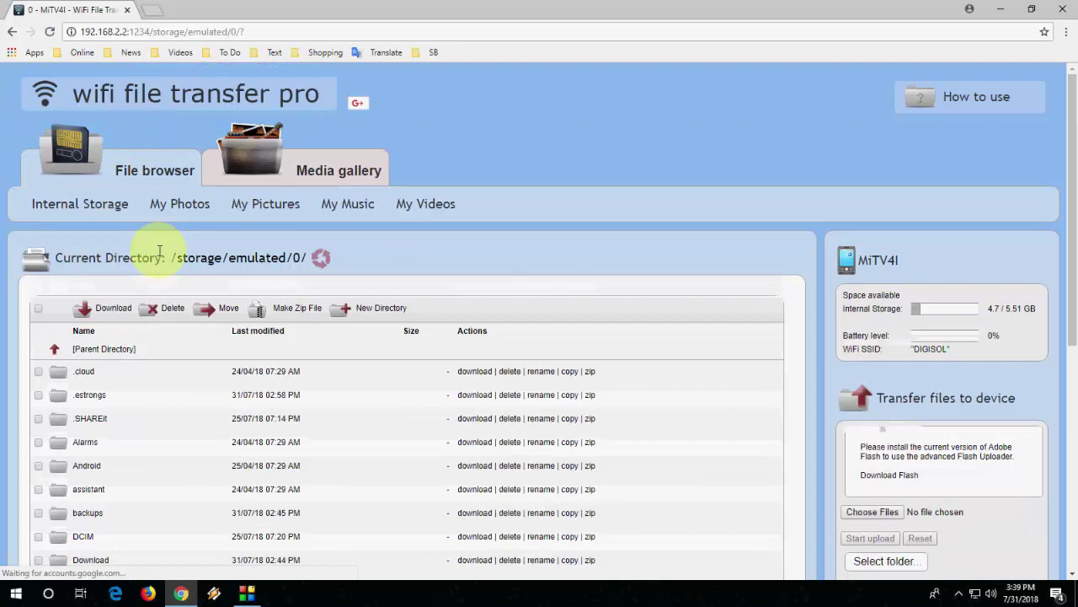
Browse My Photos, My Pictures and My Music, then return to Internal Storage
left_click(173, 207)
left_click(265, 215)
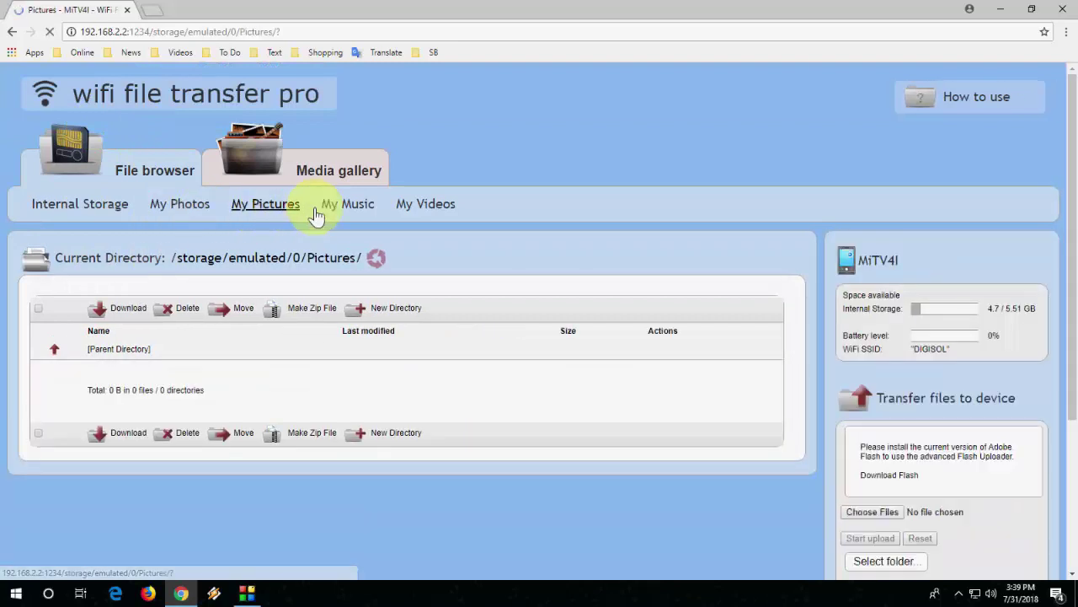
left_click(331, 207)
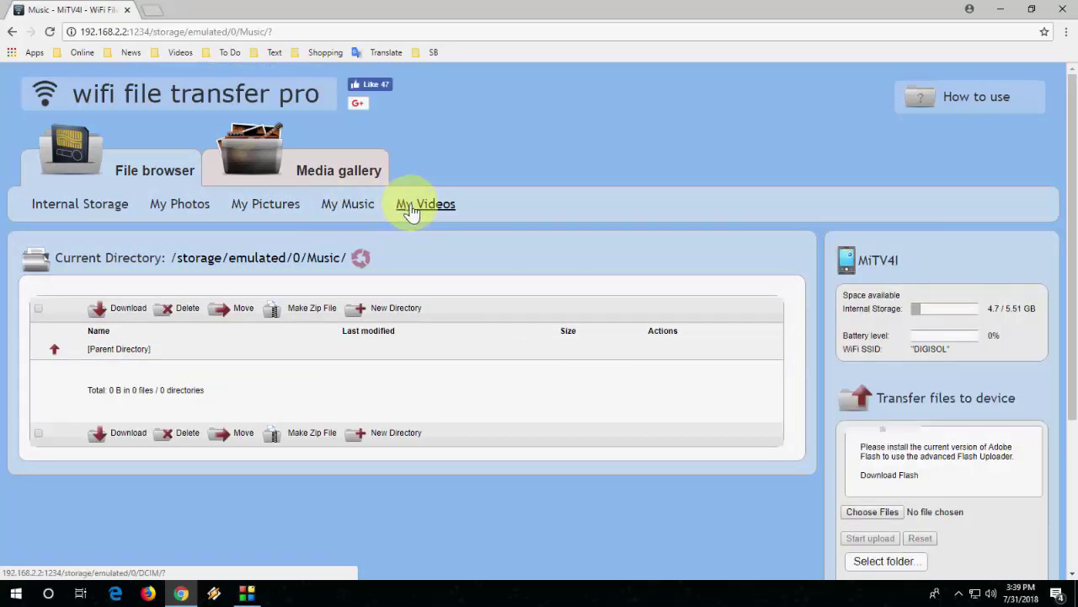
left_click(72, 208)
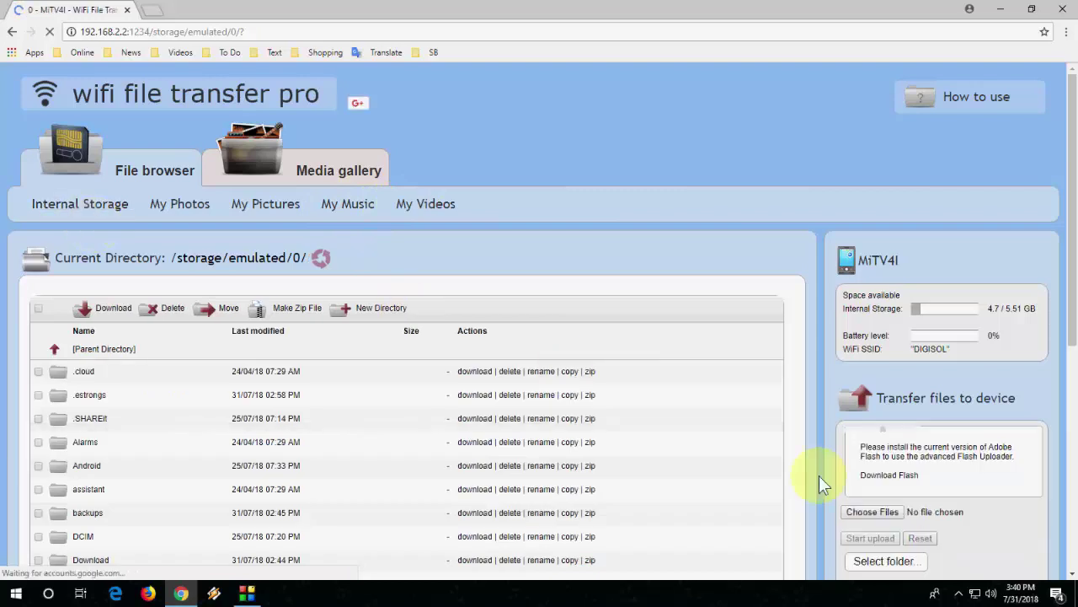
scroll(985, 388, "down", 1)
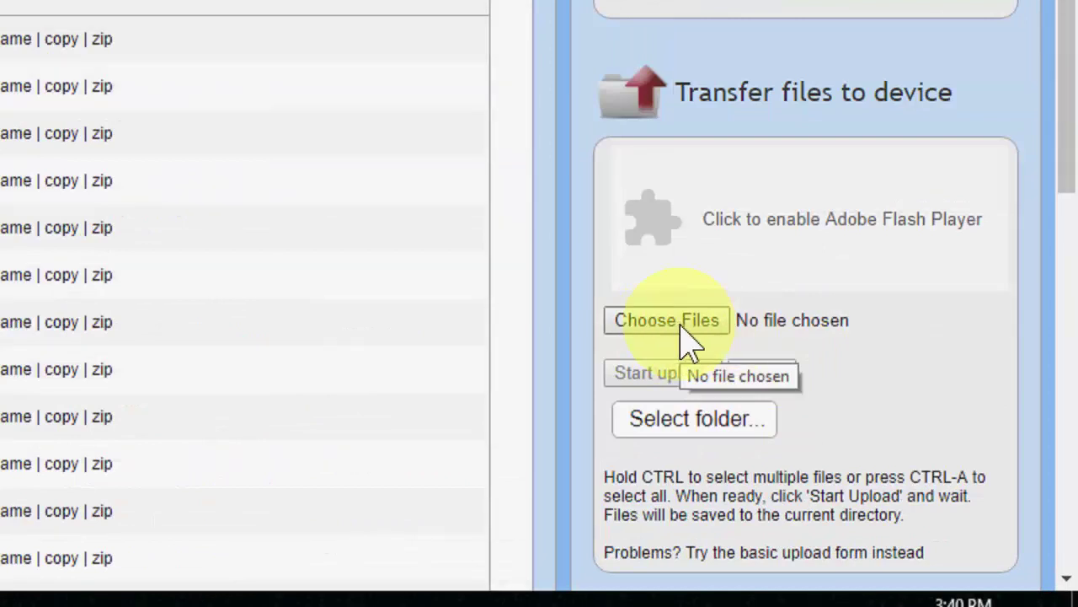
Choose IMG_20180727_152703.jpg from the PC Desktop and start its upload to the TV
left_click(682, 327)
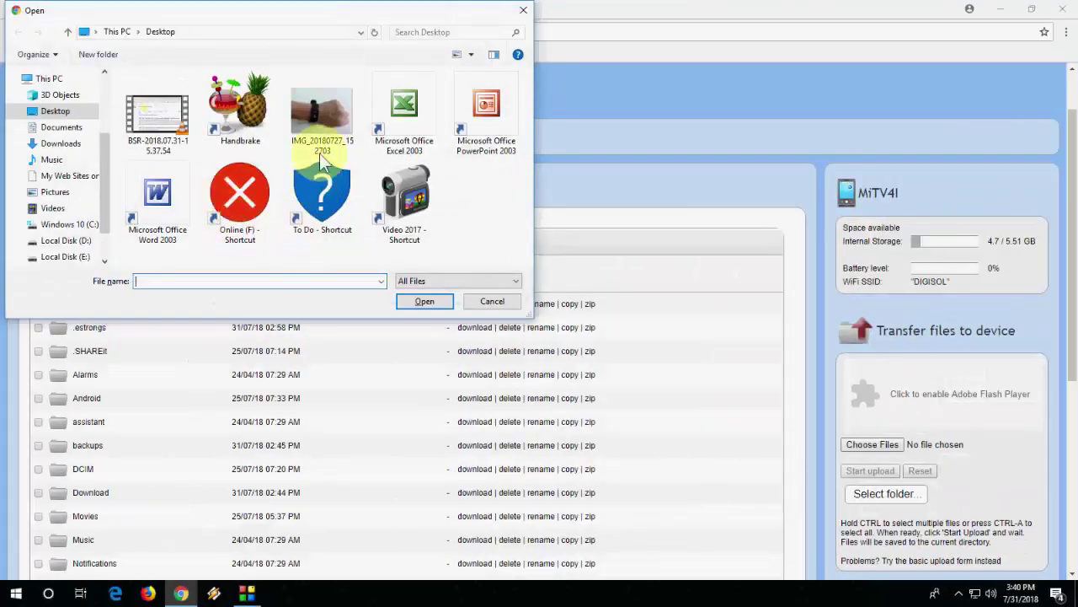
left_click(319, 154)
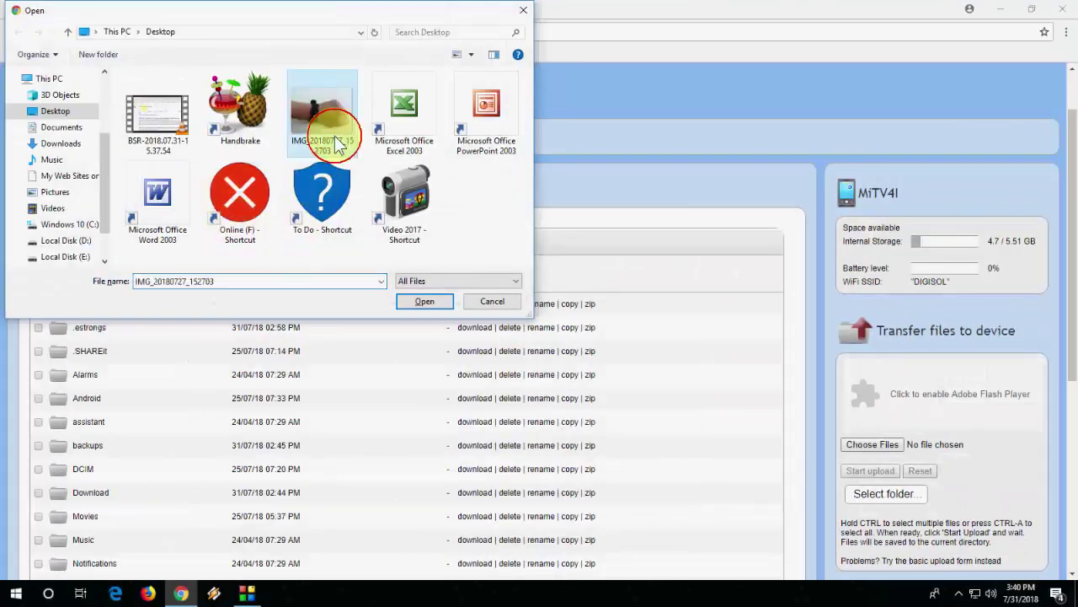
left_click(424, 301)
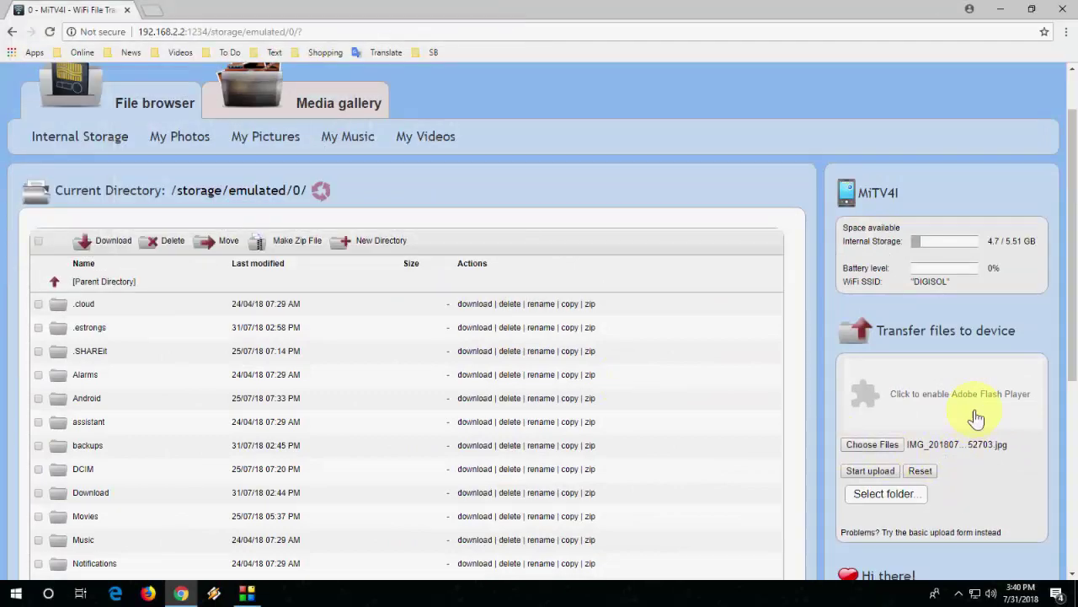
scroll(974, 409, "up", 1)
scroll(974, 409, "down", 1)
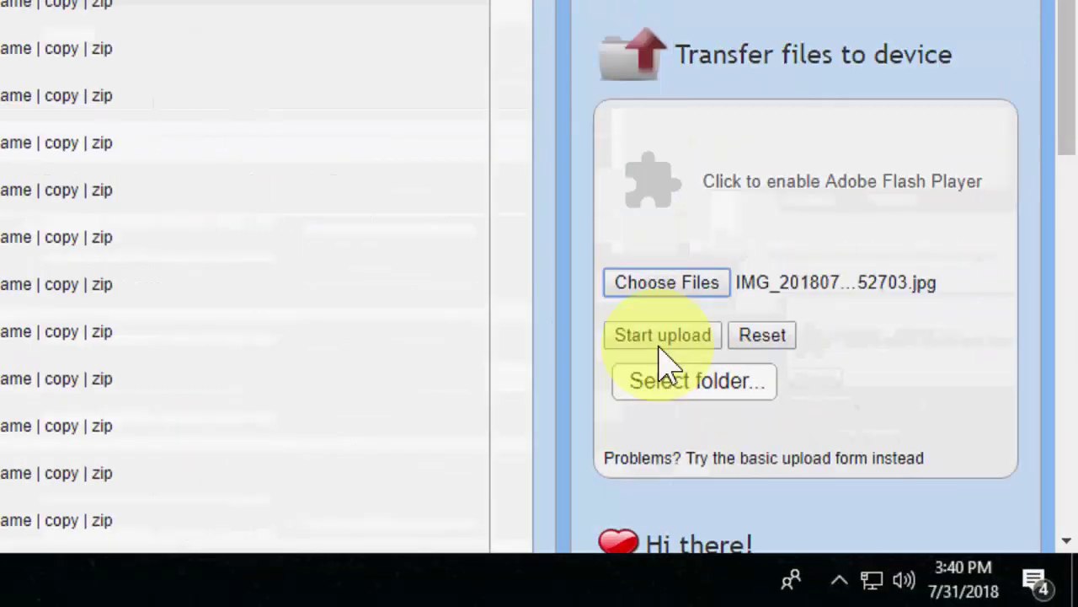
left_click(870, 471)
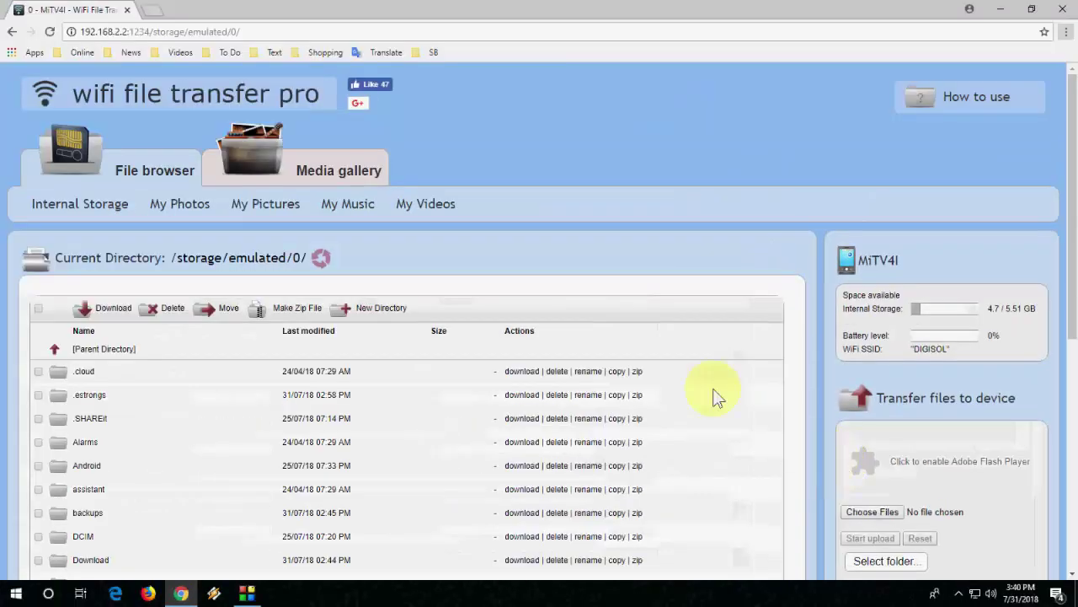
scroll(524, 288, "down", 3)
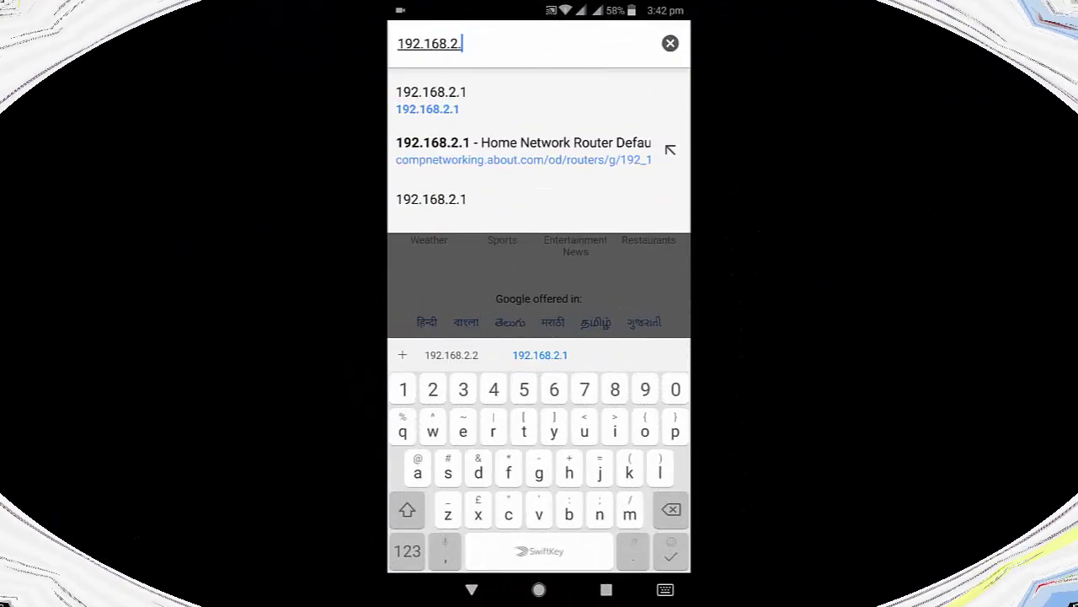
Load 192.168.2.2:1234 in the phone's Chrome and pan across the root file table
type("2:1234")
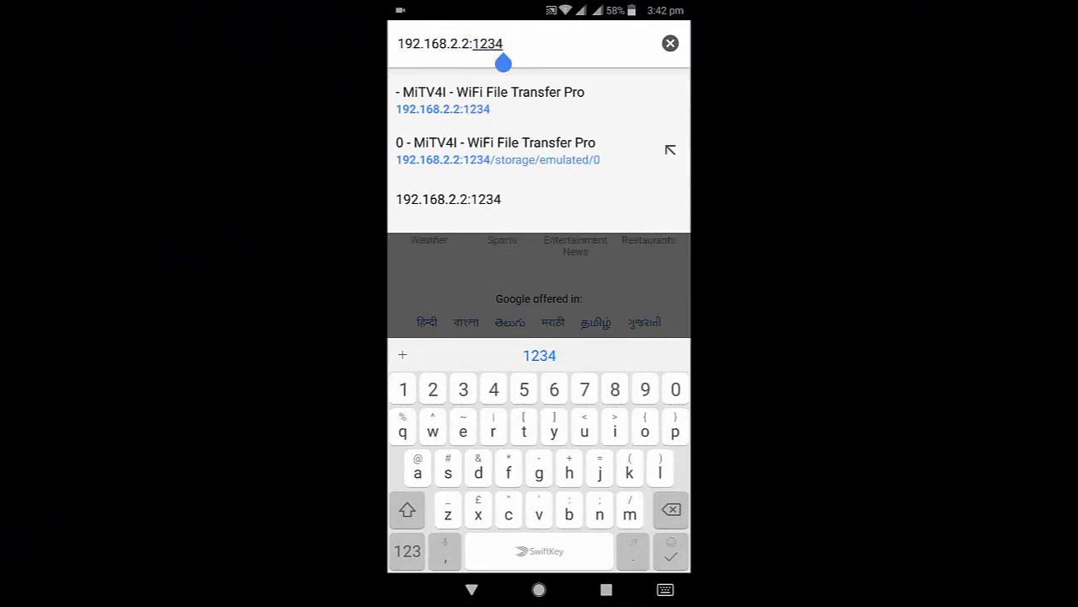
key("Return")
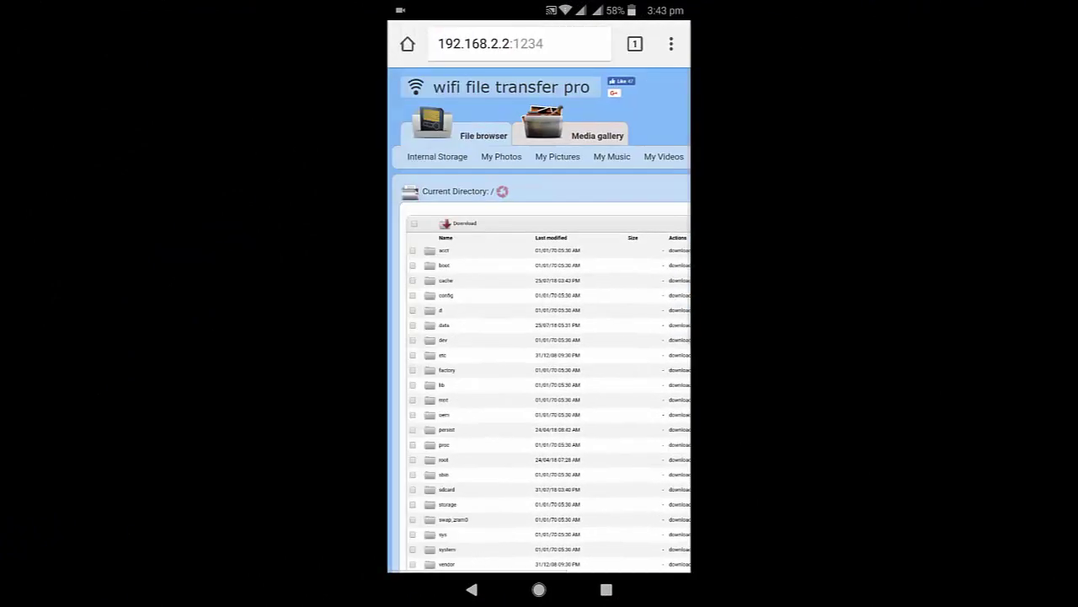
scroll(539, 337, "right", 5)
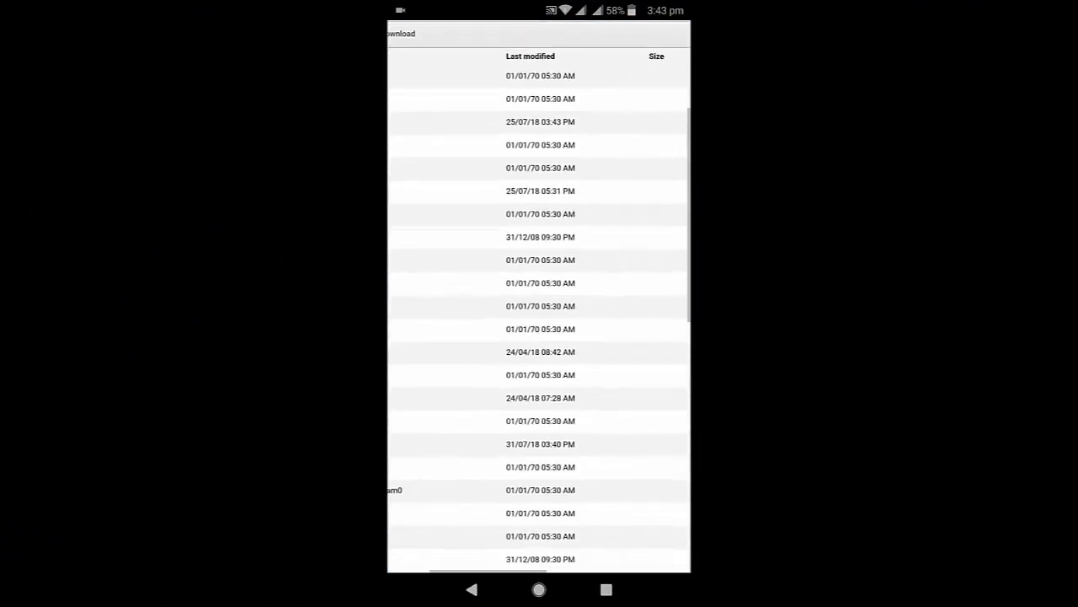
scroll(539, 337, "right", 5)
scroll(539, 337, "left", 8)
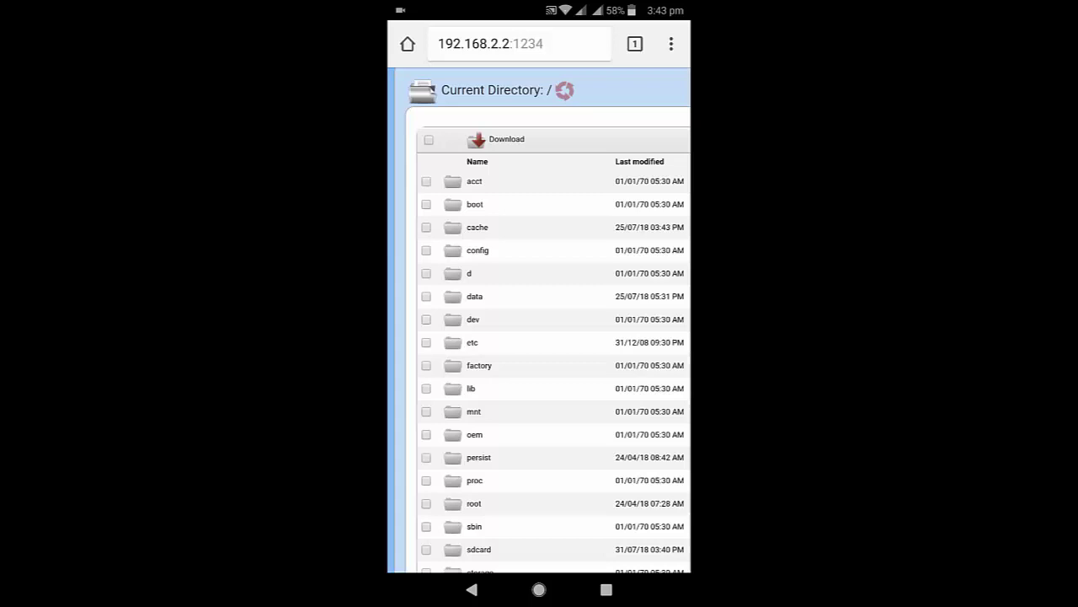
Leave the phone browser, then move TV focus to ES File Explorer
left_click(540, 589)
left_click_drag(539, 4, 540, 337)
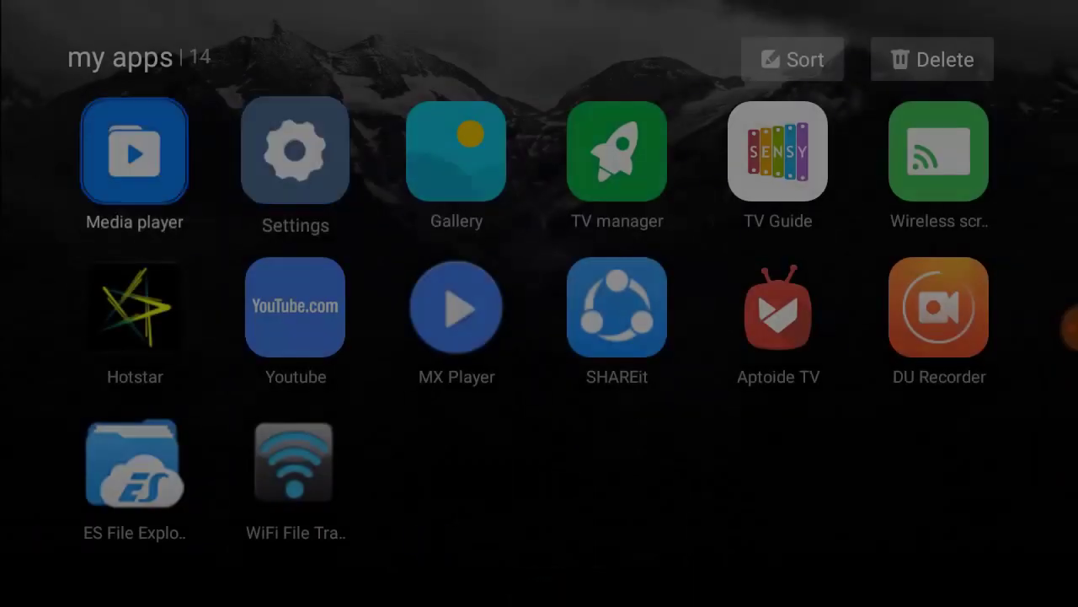
key("Down")
key("Down")
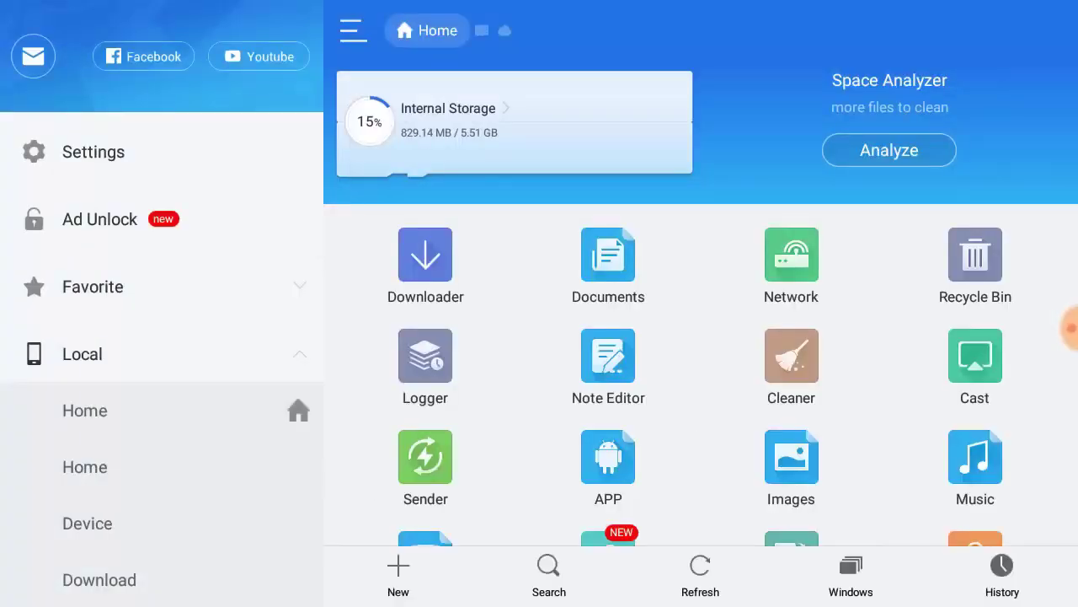
scroll(701, 273, "down", 3)
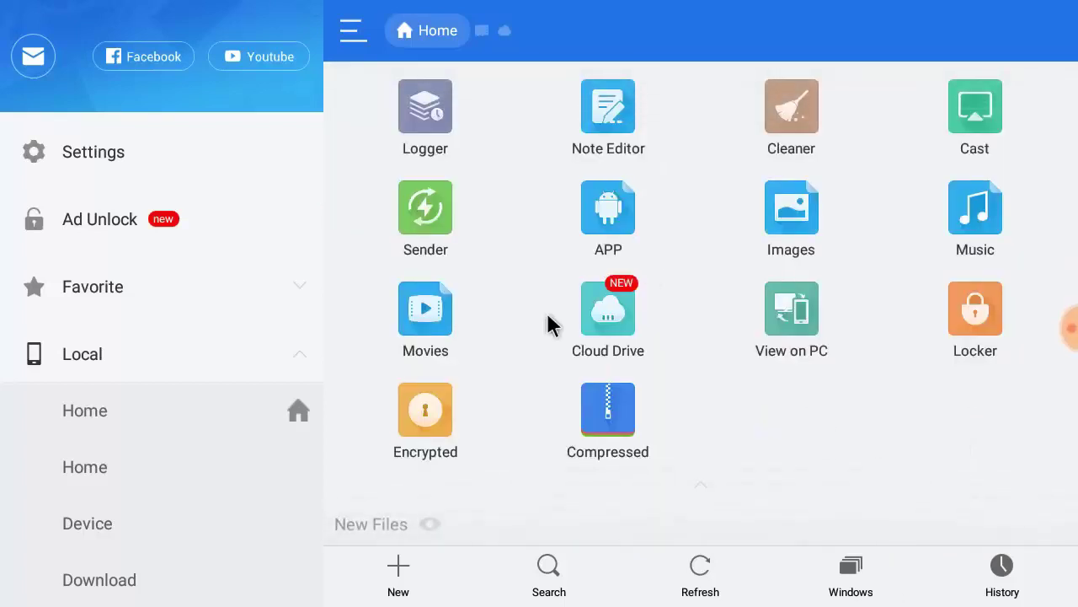
left_click(781, 212)
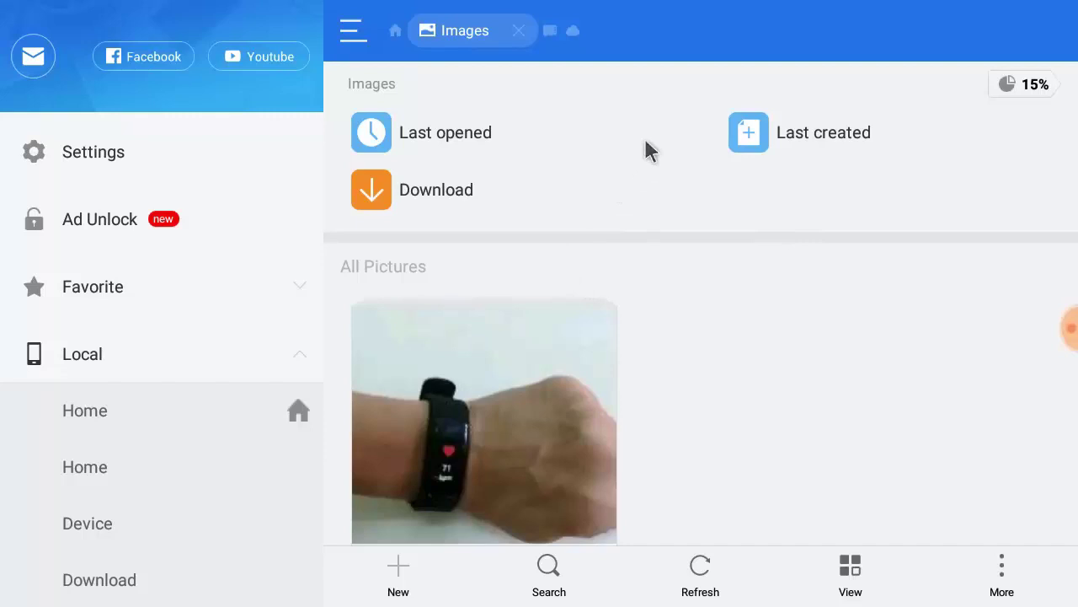
key("Escape")
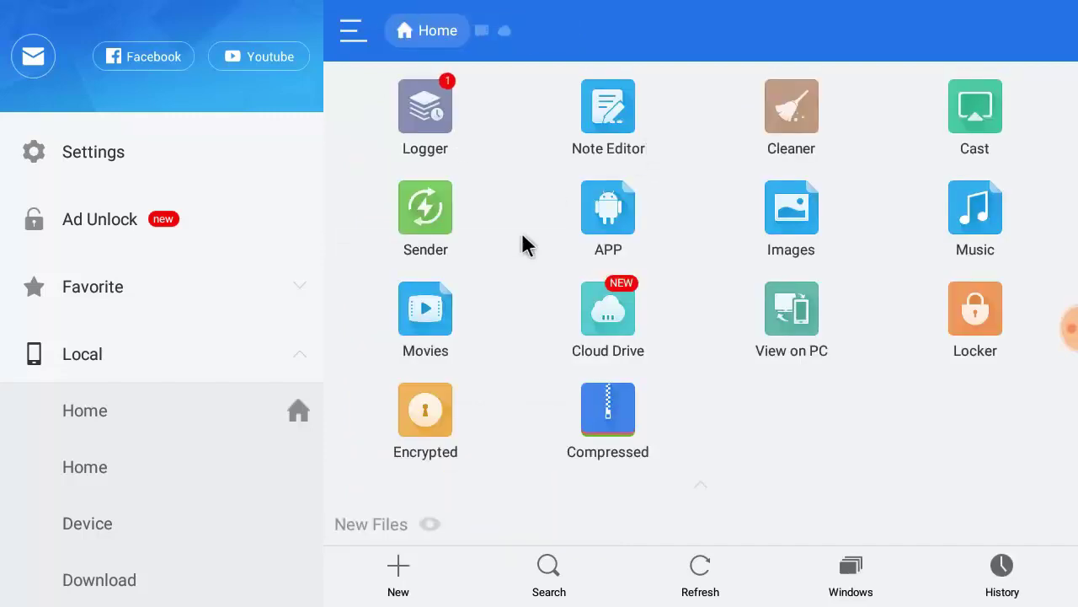
scroll(733, 252, "up", 3)
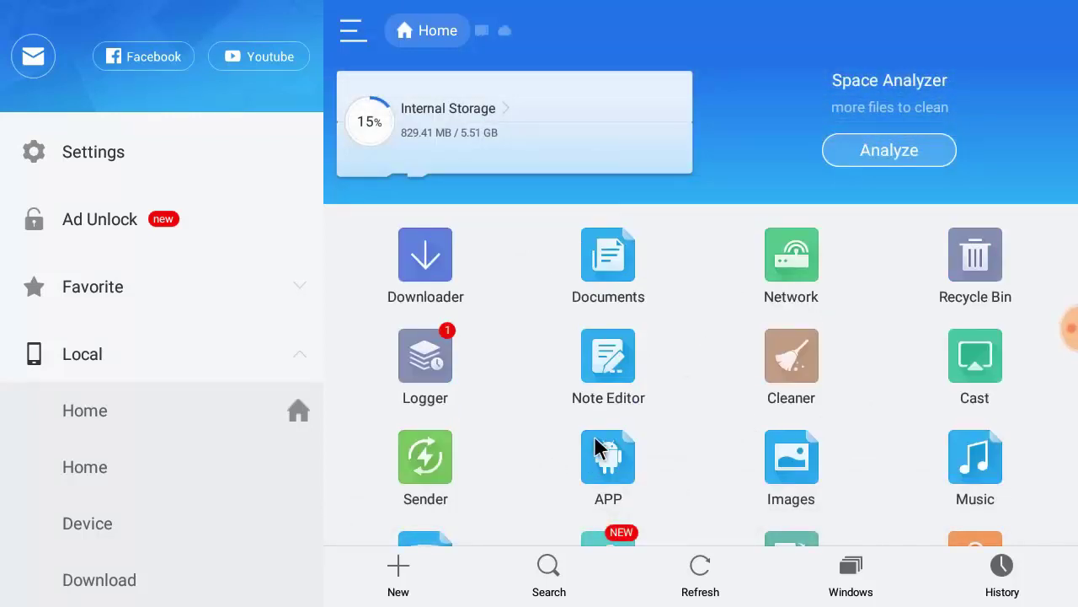
scroll(598, 448, "down", 3)
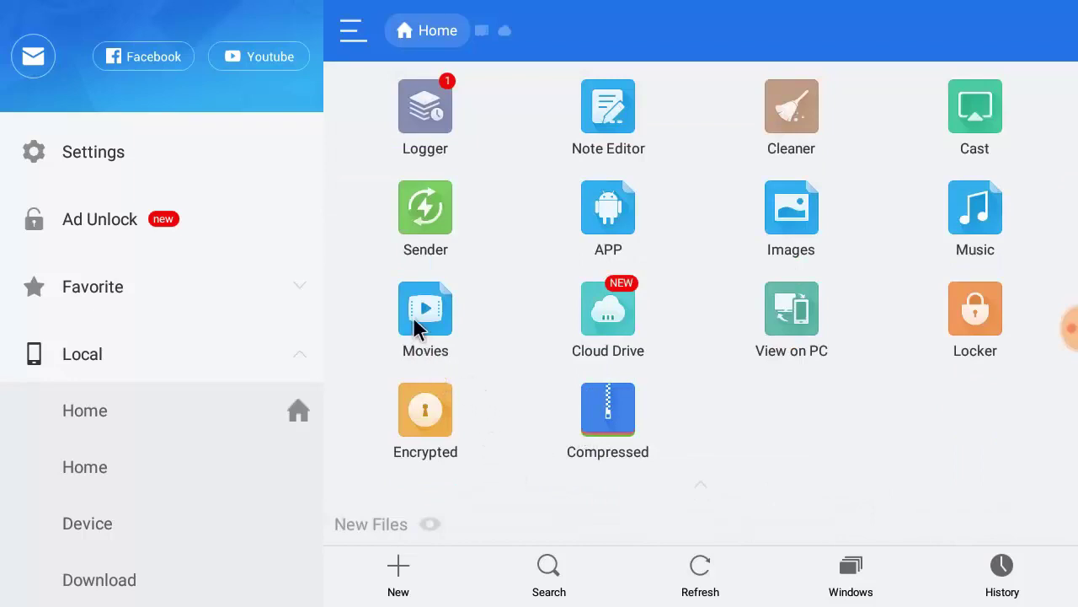
scroll(414, 319, "up", 3)
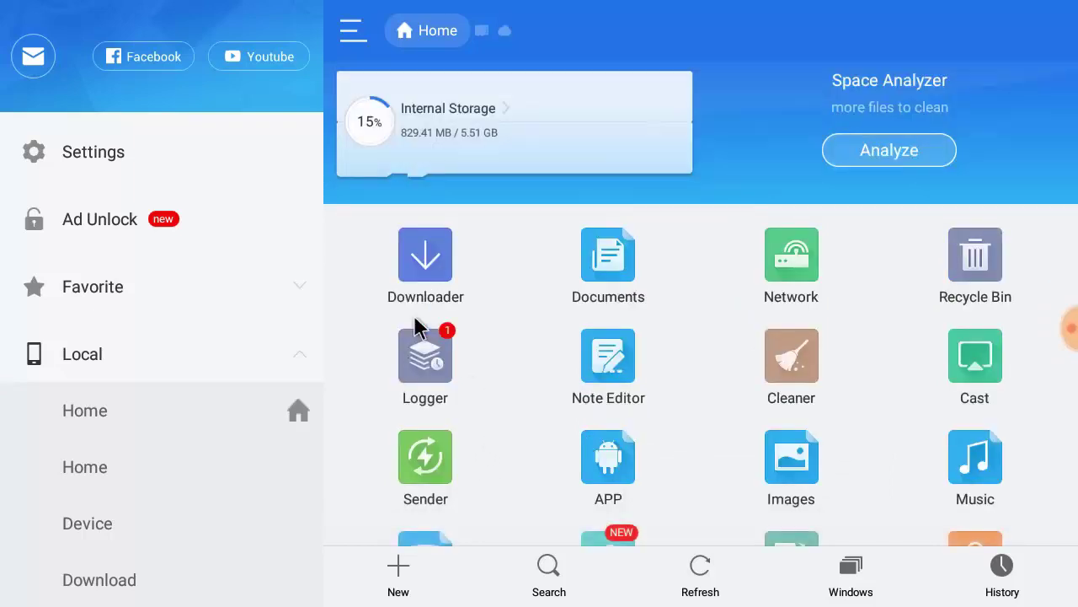